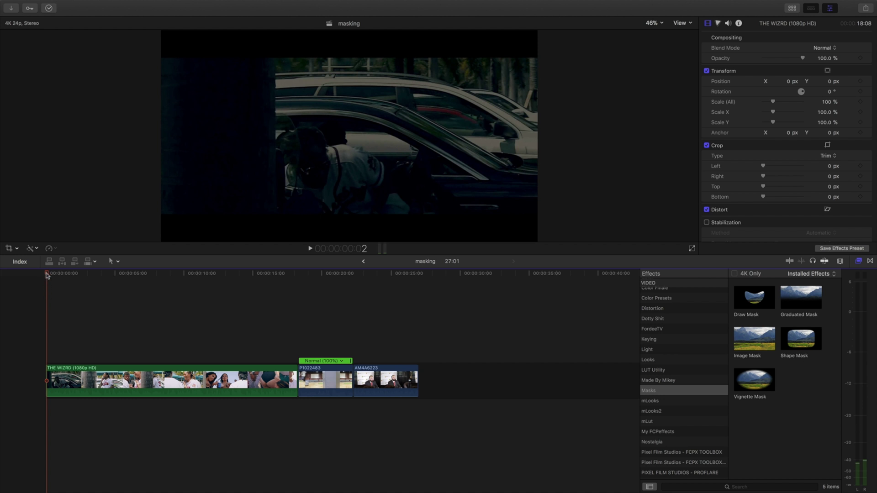
- Play the project and show the gym clip's media info: 3840×2160 at 59.94p
key("space")
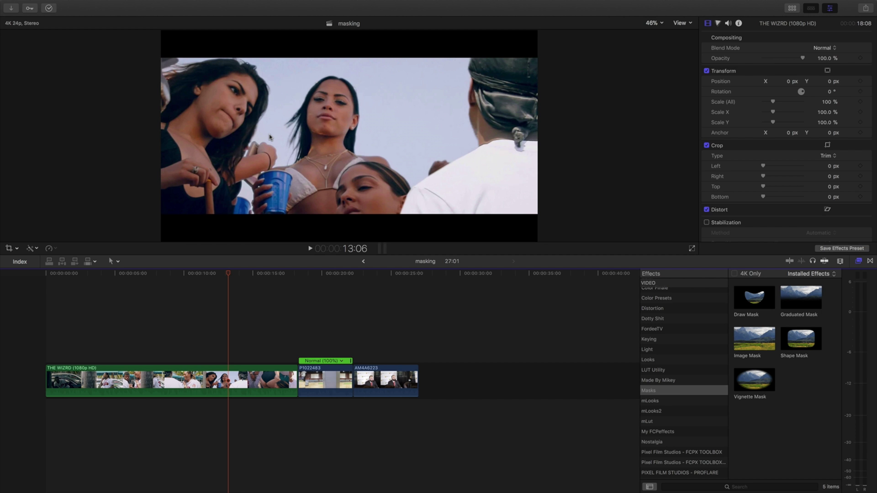
left_click(312, 376)
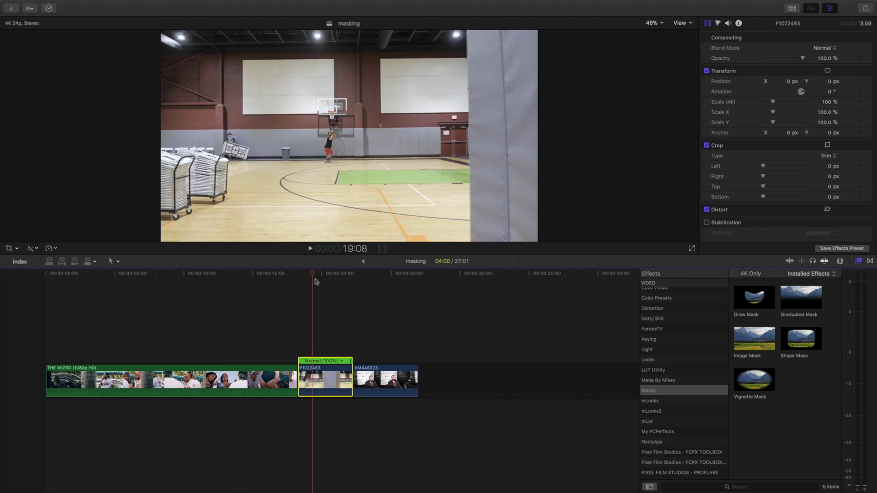
left_click_drag(314, 282, 313, 274)
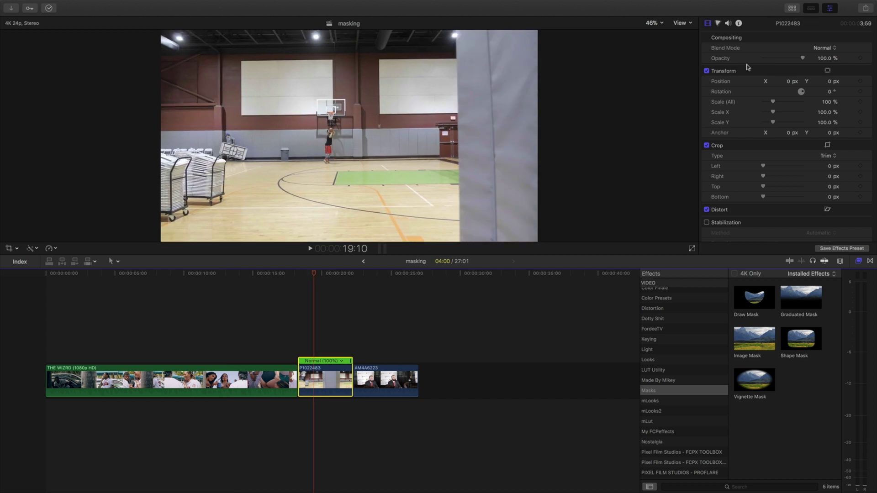
left_click(739, 24)
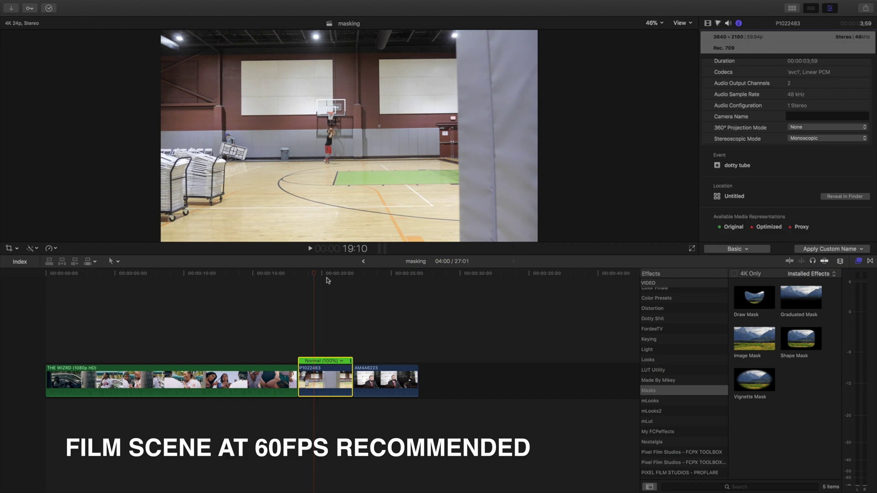
mouse_move(325, 280)
left_mouse_down()
mouse_move(347, 280)
mouse_move(311, 274)
left_mouse_up()
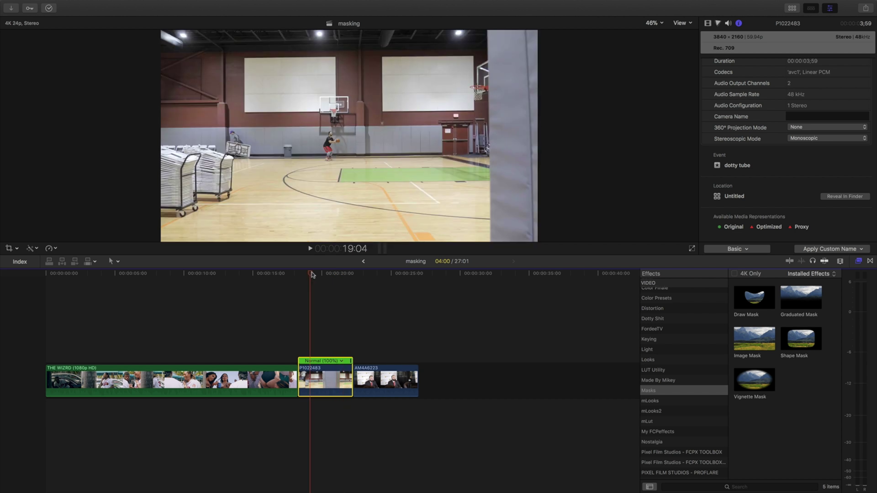
- Scrub through the opening party clip and the gym clip, then return the inspector to clip settings
left_click(137, 293)
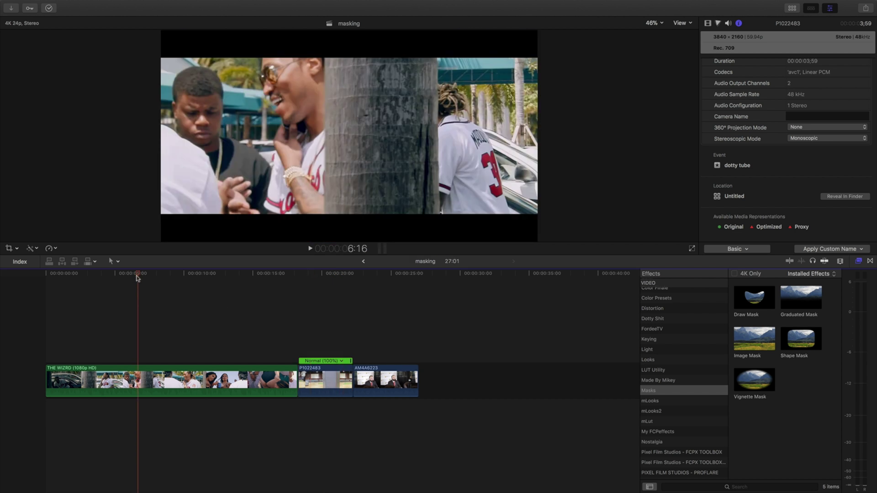
left_click(126, 277)
left_click_drag(125, 277, 161, 277)
left_click(305, 275)
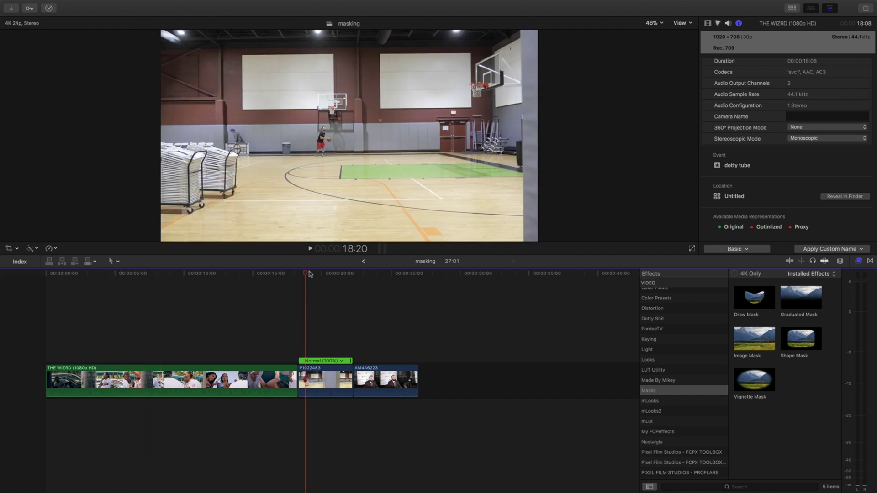
left_click_drag(305, 274, 350, 281)
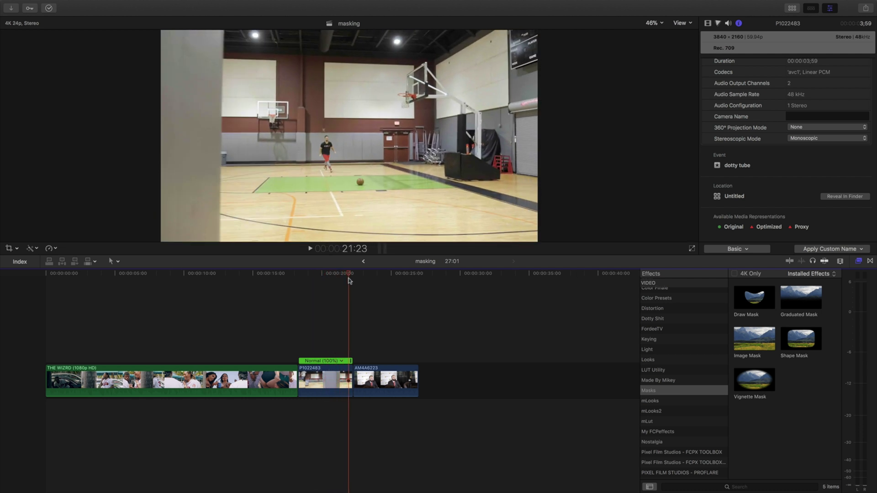
left_click_drag(349, 281, 314, 276)
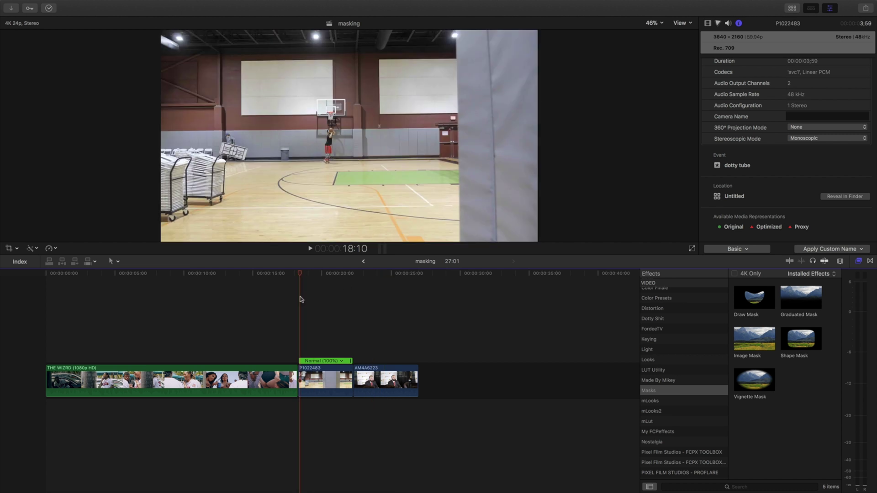
left_click(300, 299)
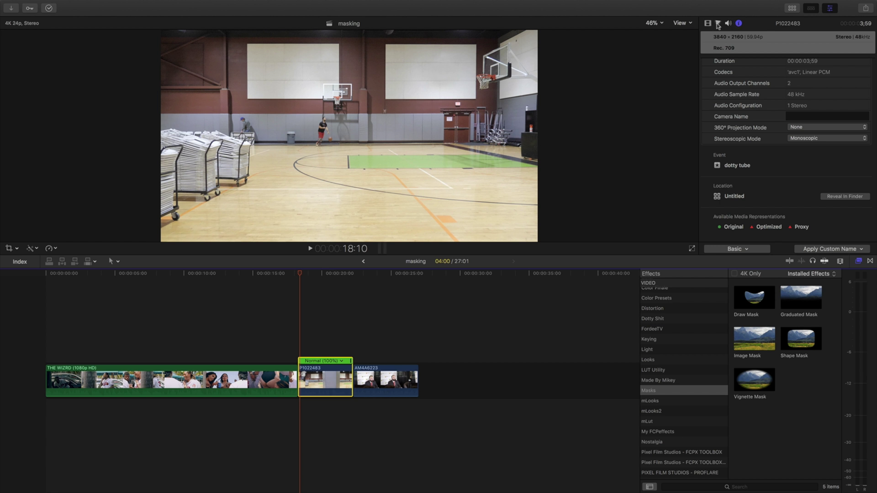
left_click(717, 23)
- Show the video scopes and slow the gym clip to 50% speed
key("super+7")
left_click(315, 313)
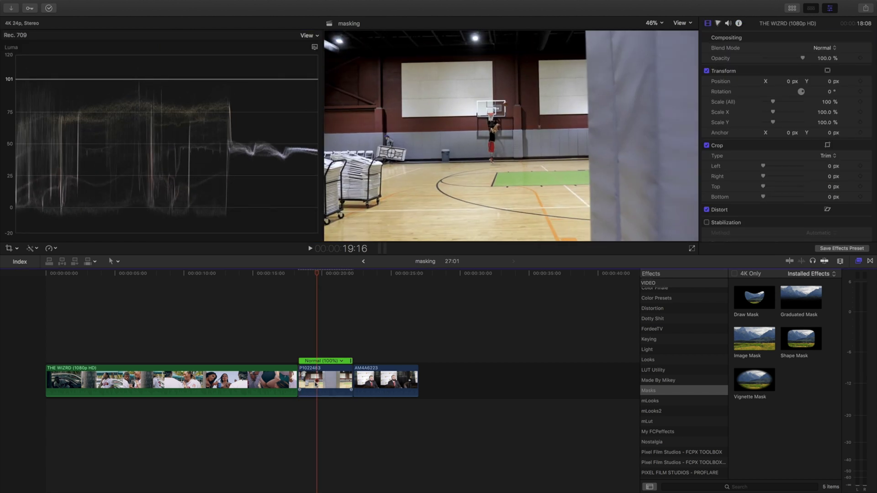
left_click(314, 384)
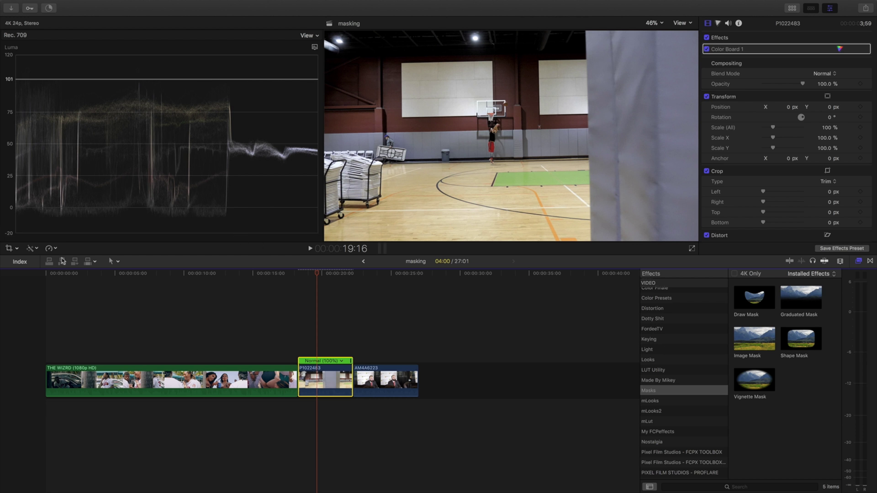
left_click(50, 248)
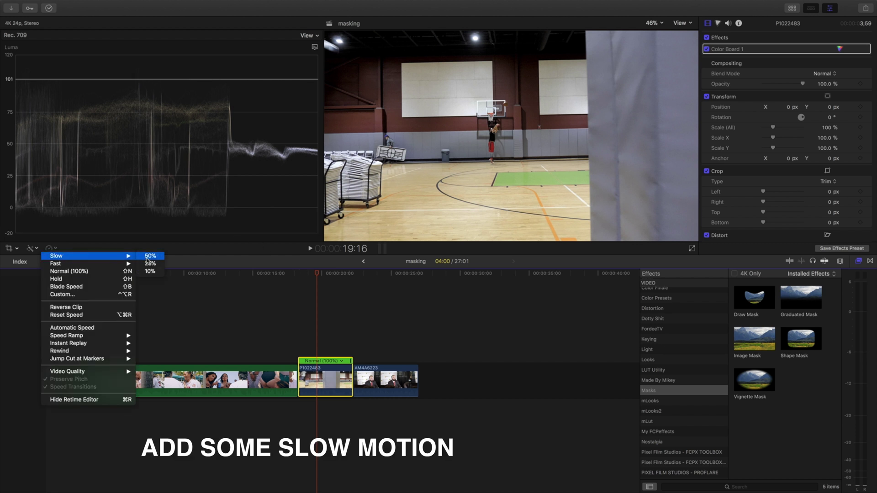
left_click(149, 256)
- Play the slowed clip and step back frame by frame to 23:04
key("space")
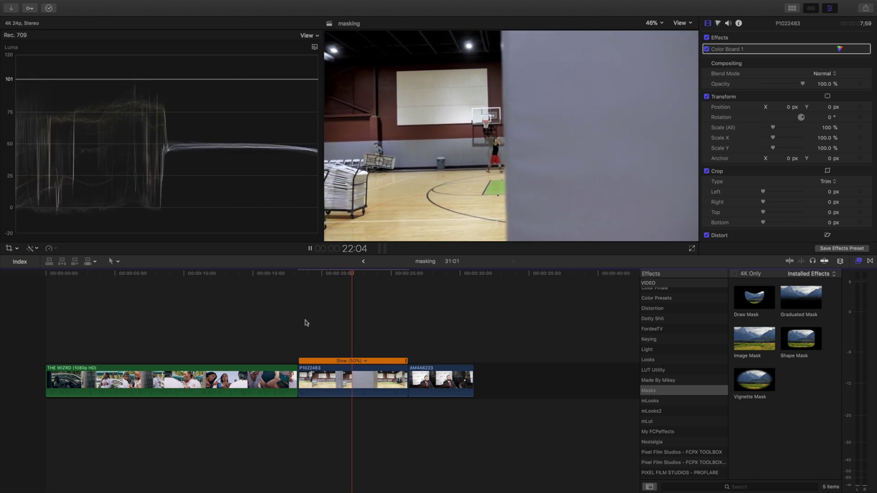
key("space")
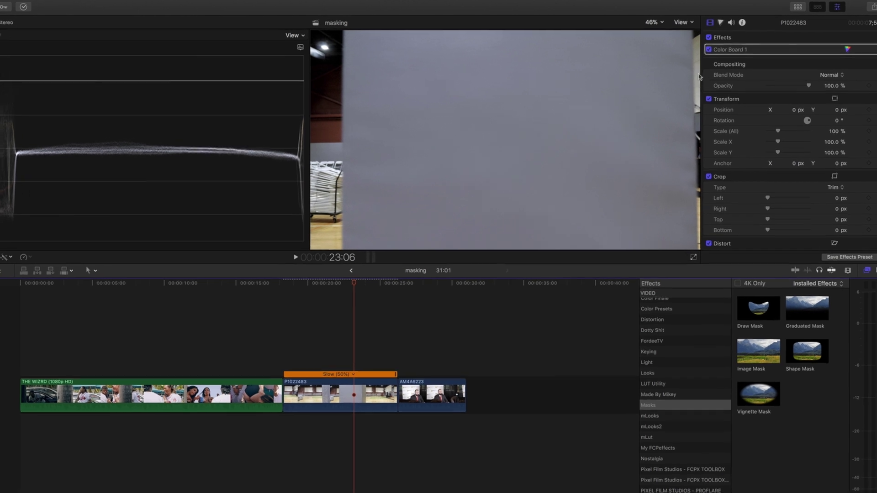
key("Left")
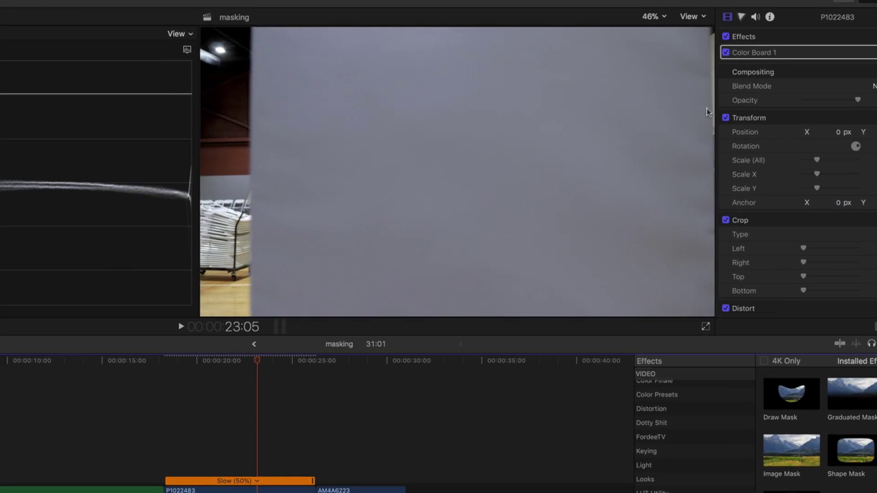
key("Left")
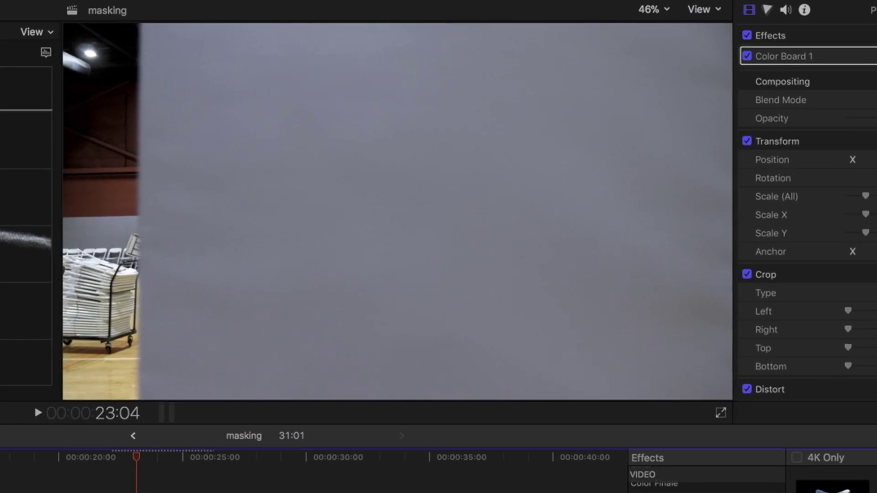
- Mark 23:04 and connect the suited-man clip to the gym clip at that marker
key("m")
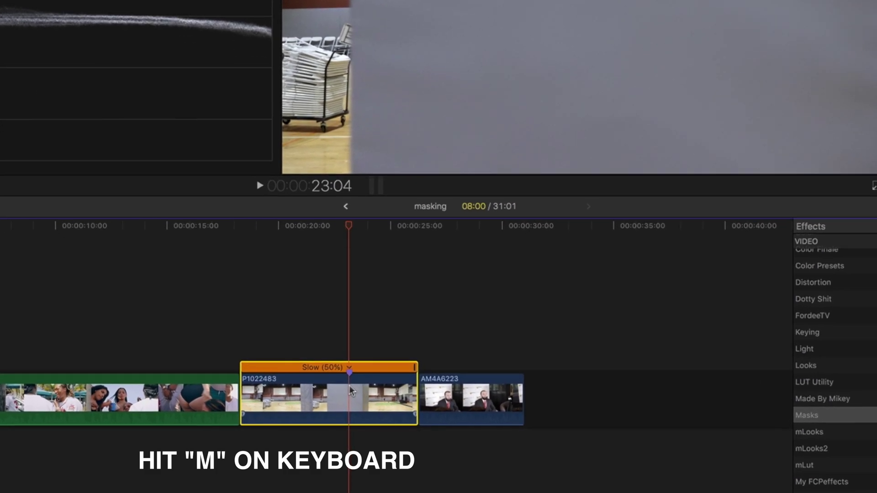
left_click_drag(460, 385, 404, 465)
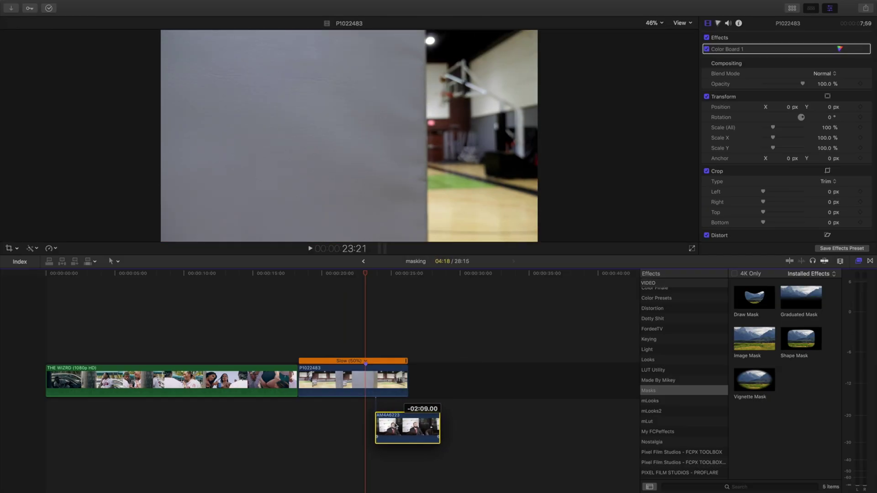
left_click_drag(396, 427, 388, 417)
key("super+7")
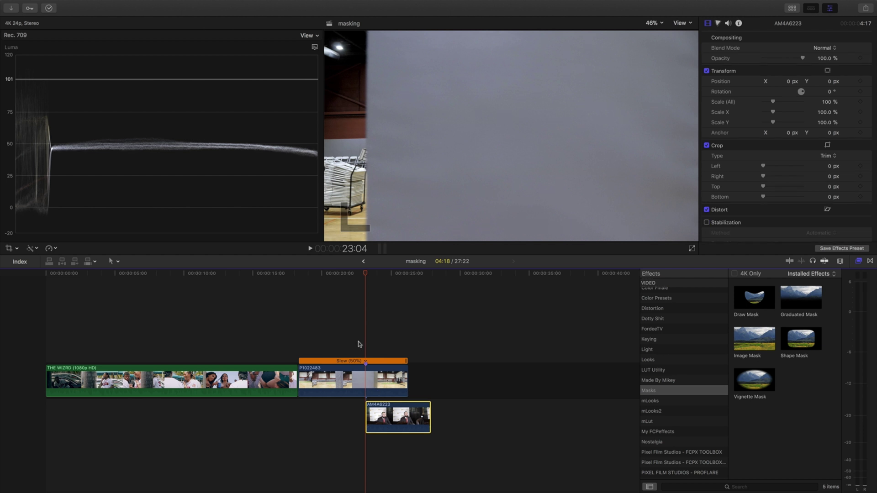
left_click(359, 344)
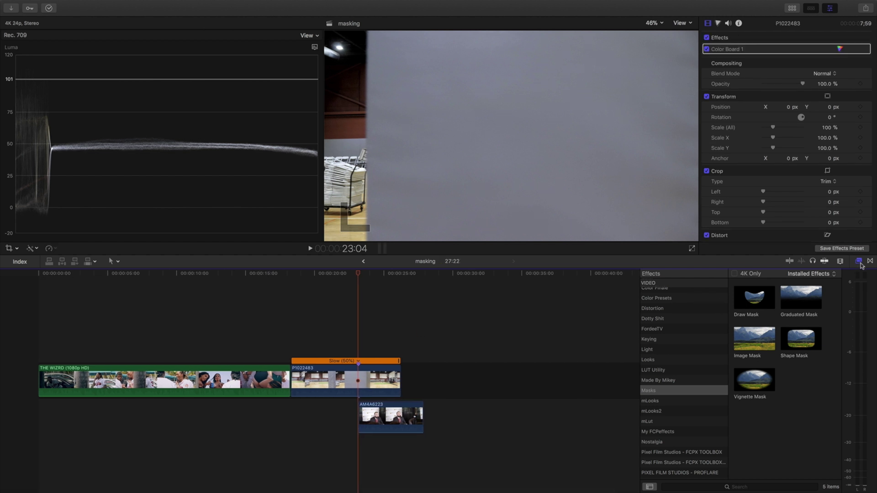
- Apply a Draw Mask to the gym clip and hide the video scopes
left_click(657, 391)
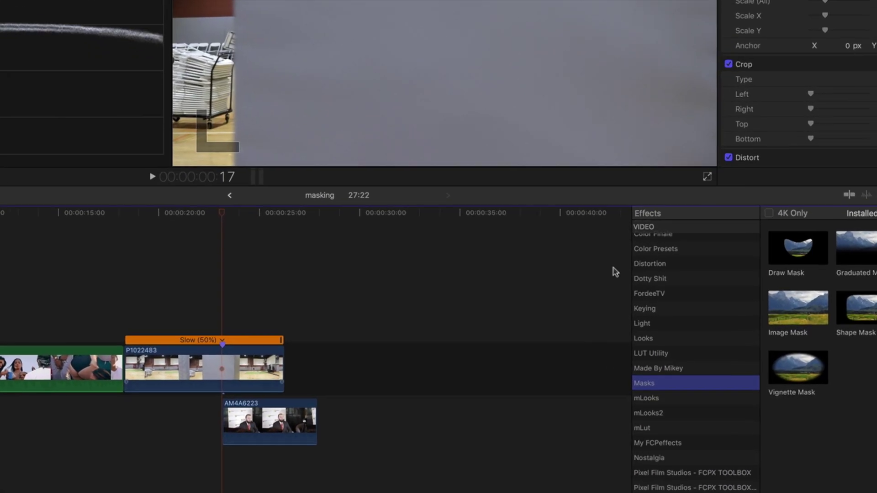
mouse_move(798, 248)
left_mouse_down()
mouse_move(488, 243)
mouse_move(209, 379)
left_mouse_up()
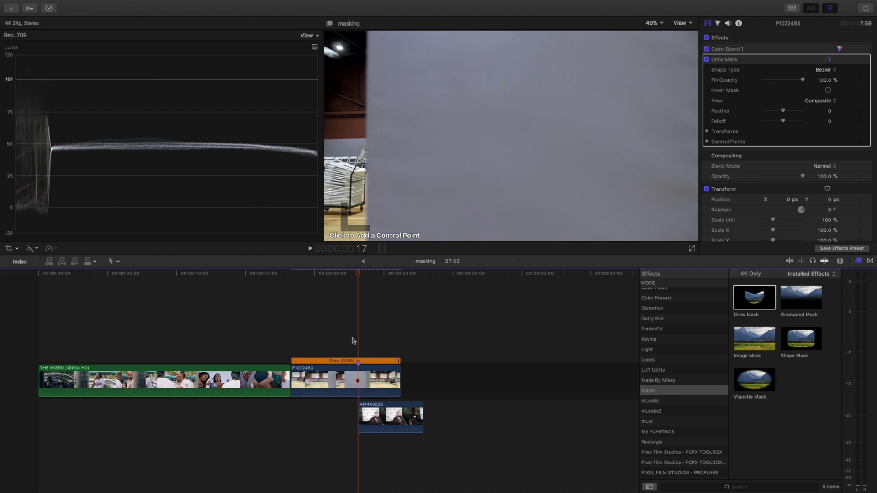
left_click(356, 273)
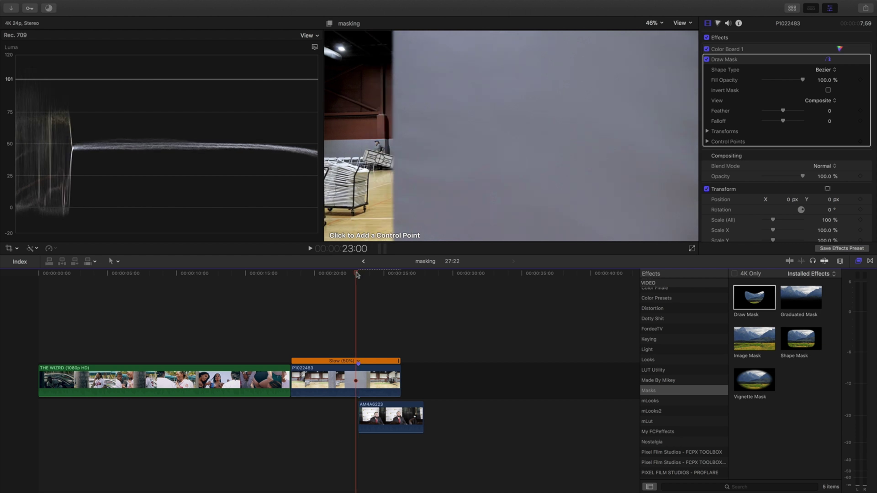
left_click(682, 23)
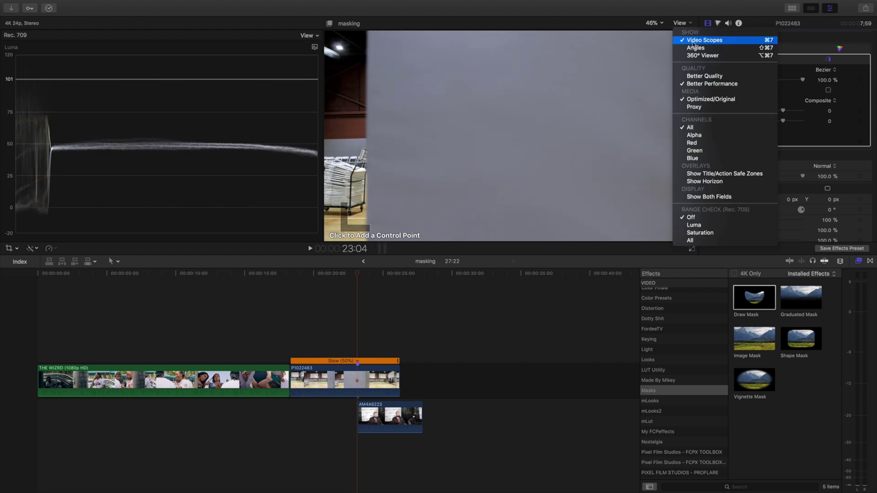
left_click(692, 40)
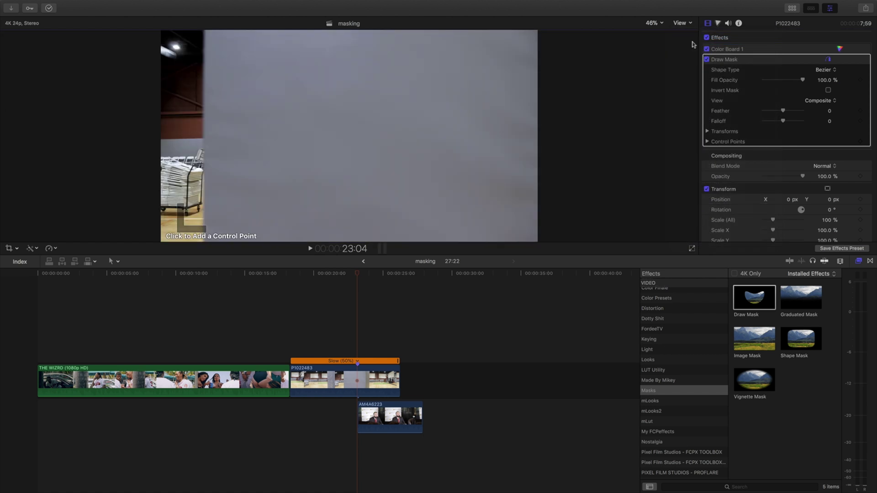
left_click(359, 378)
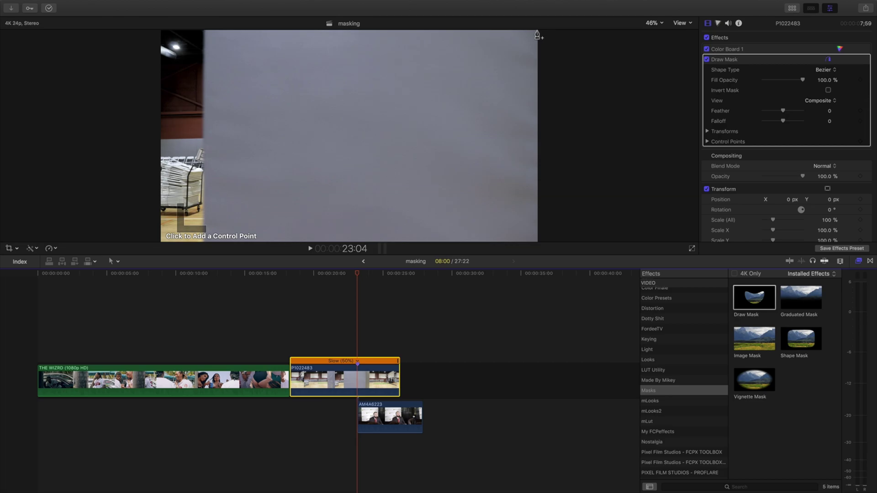
- Place mask points down the frame's right edge, then out to the bottom-right and top-right corners
left_click(536, 60)
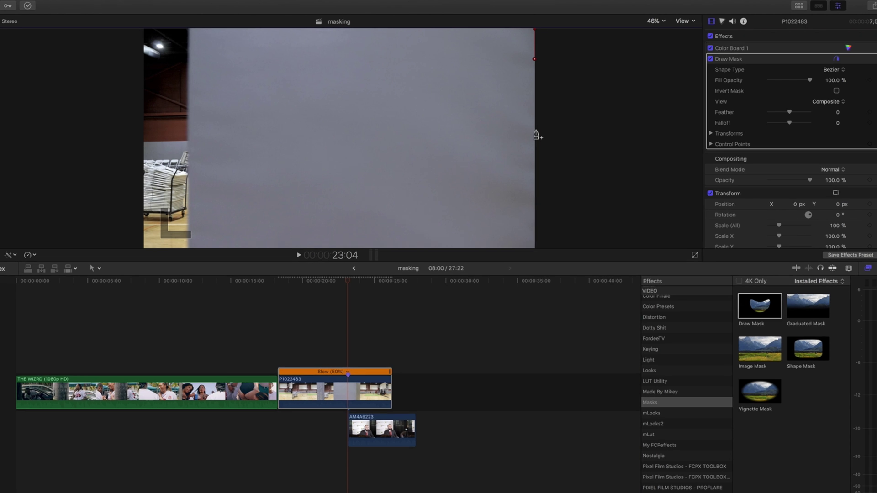
left_click(534, 132)
left_click(535, 199)
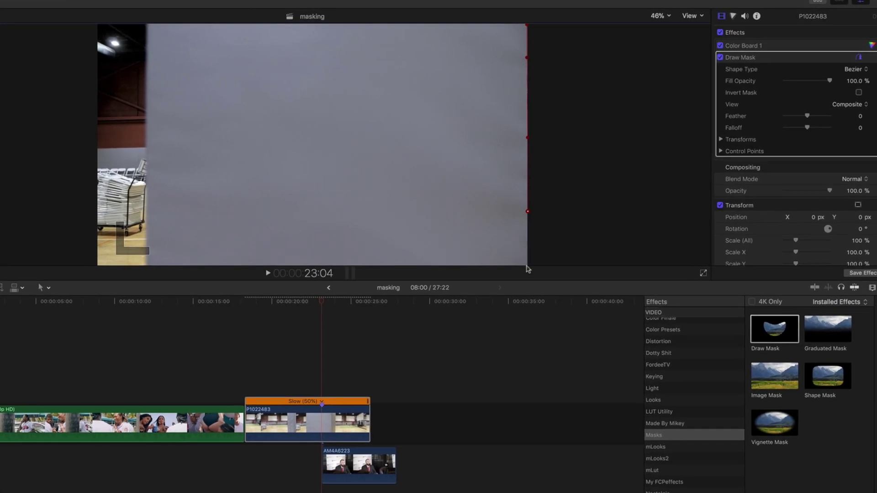
left_click(524, 272)
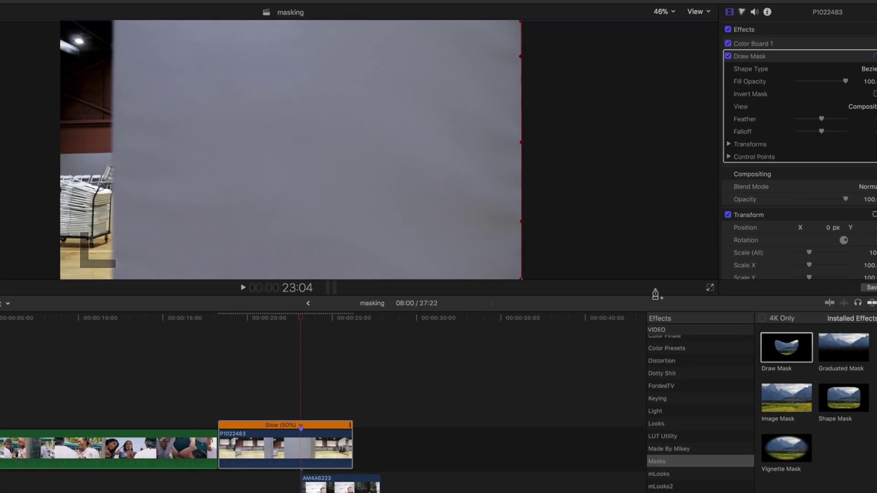
left_click(695, 287)
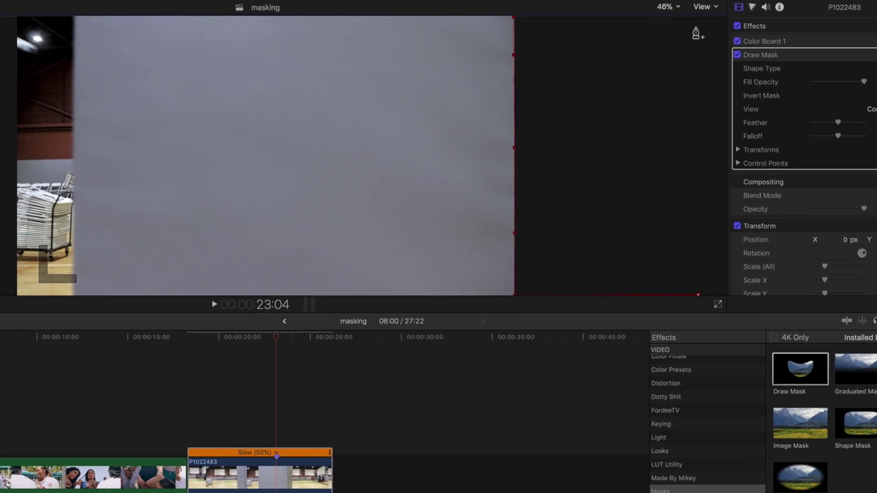
left_click(697, 20)
- Close the mask shape, enable Invert Mask and set Feather to 16.0
left_click(510, 17)
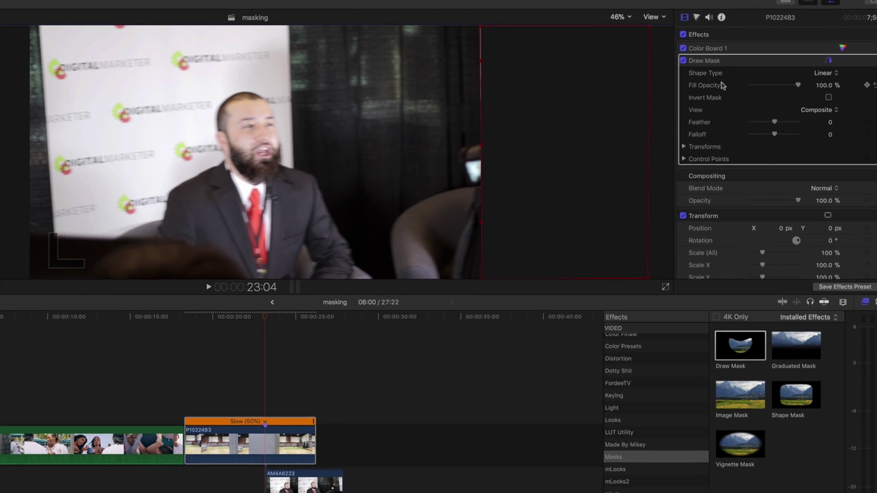
left_click(827, 99)
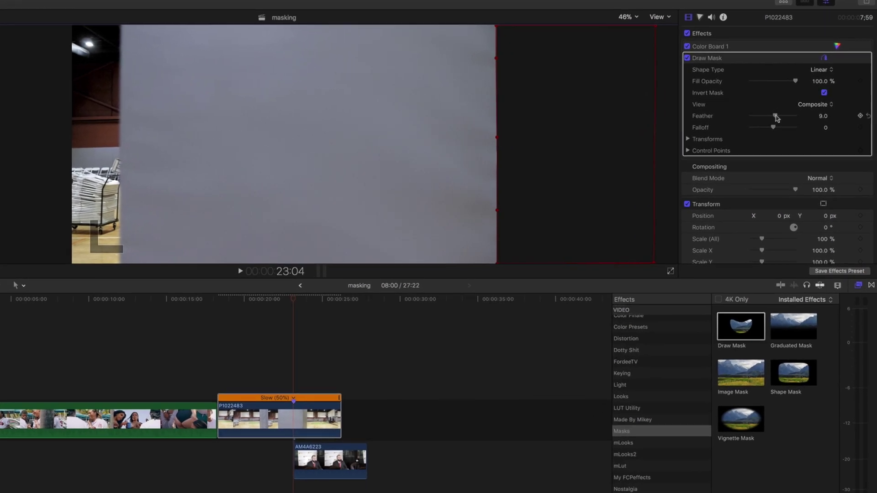
left_click_drag(779, 116, 780, 116)
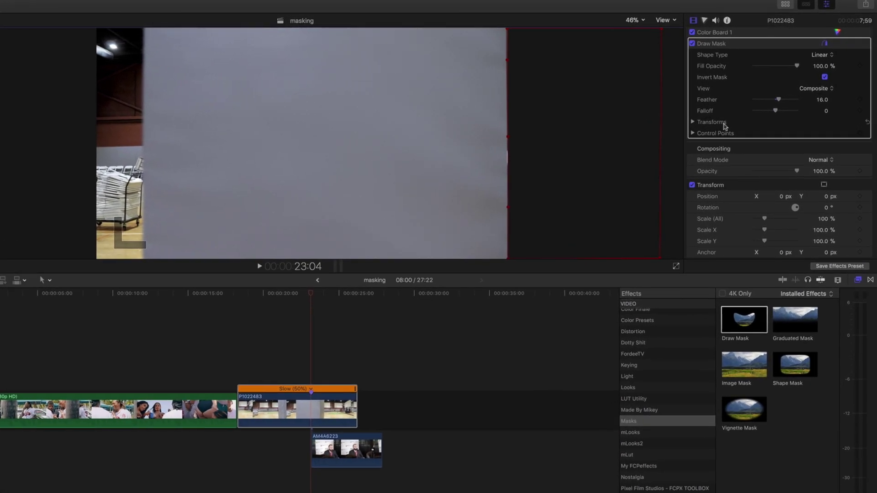
- Add Draw Mask keyframes at 23:04 for position, rotation, scale and feather
right_click(729, 124)
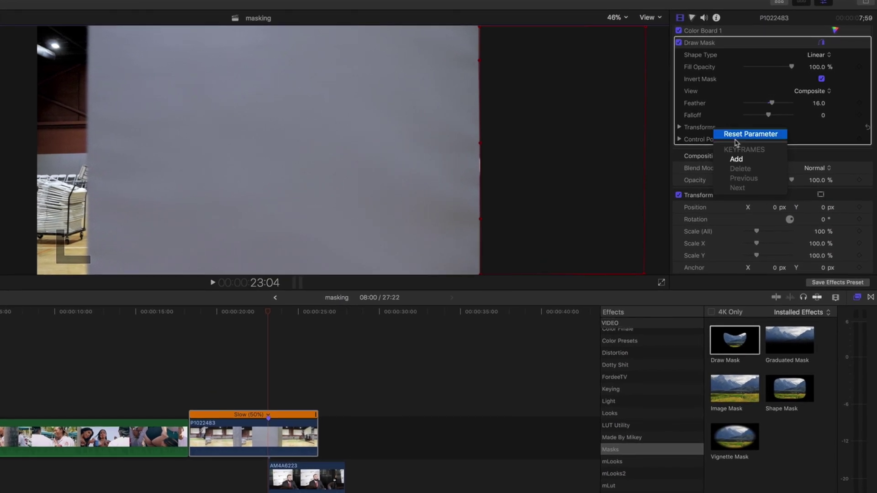
left_click(732, 165)
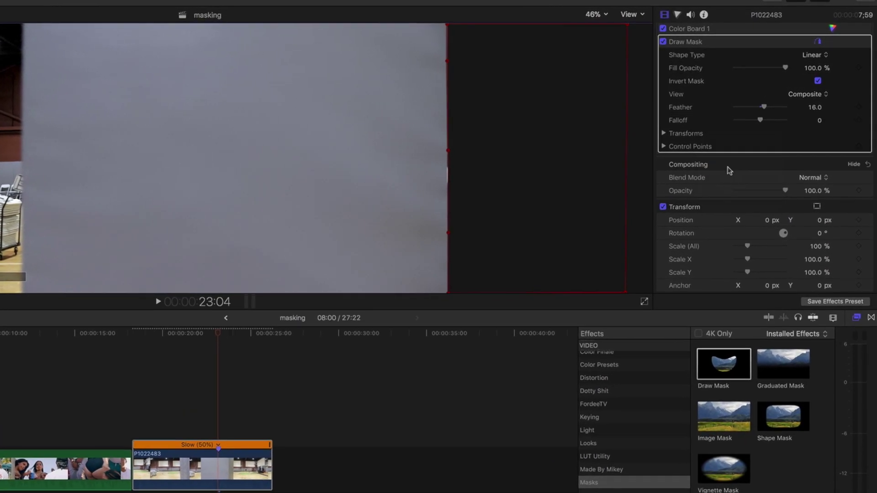
scroll(754, 122, "down", 2)
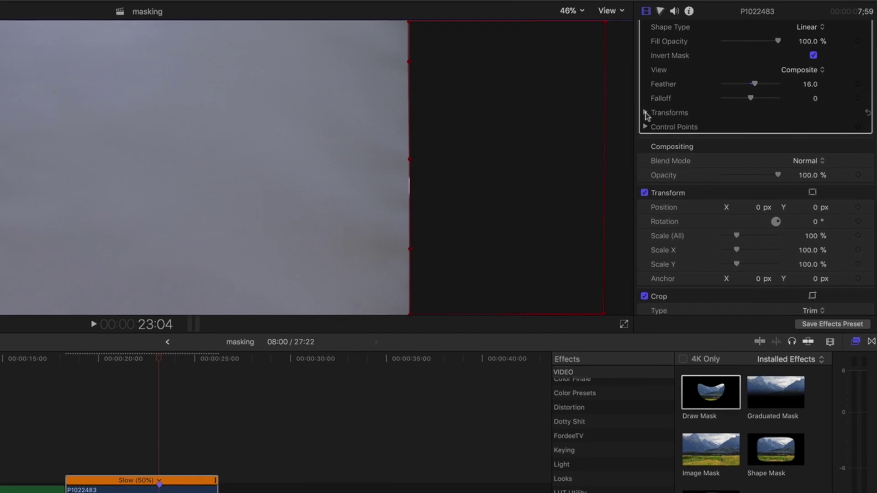
left_click(654, 112)
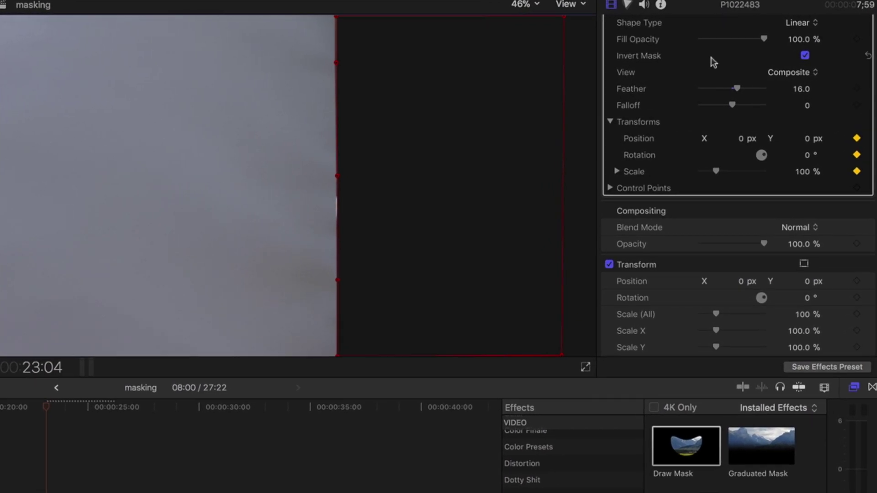
scroll(708, 64, "up", 1)
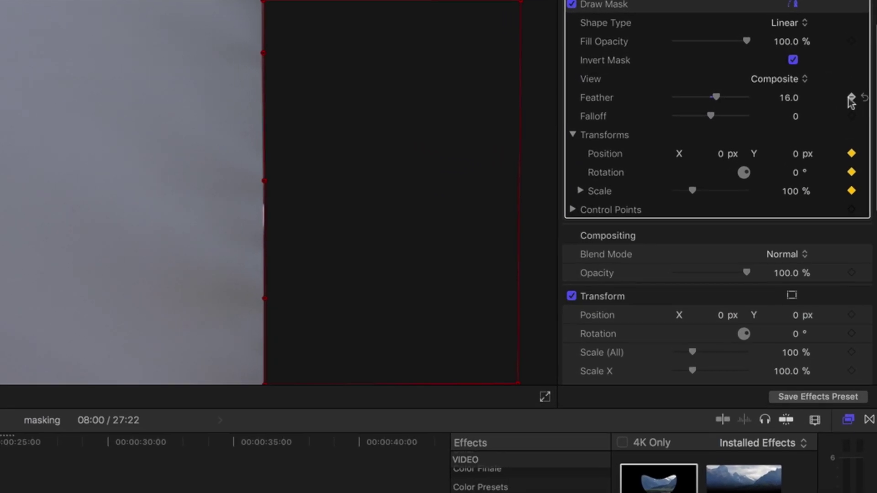
left_click(851, 97)
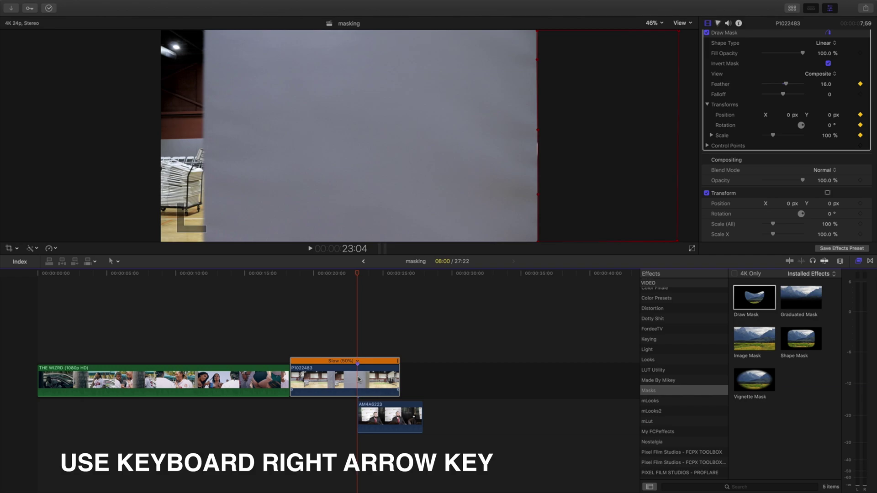
- Step frame by frame, sliding the mask edge left with the pillar to X -1188.8 px by 23:23
key("Right")
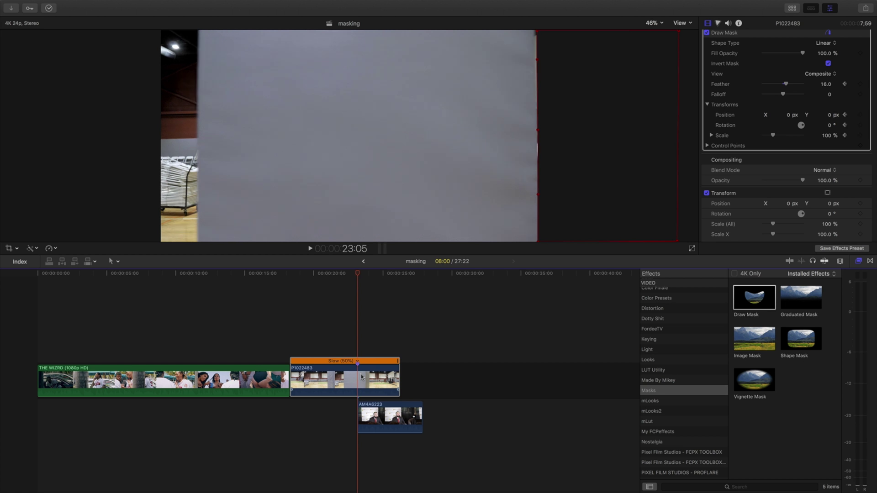
left_click_drag(615, 143, 602, 145)
left_click_drag(534, 32, 535, 30)
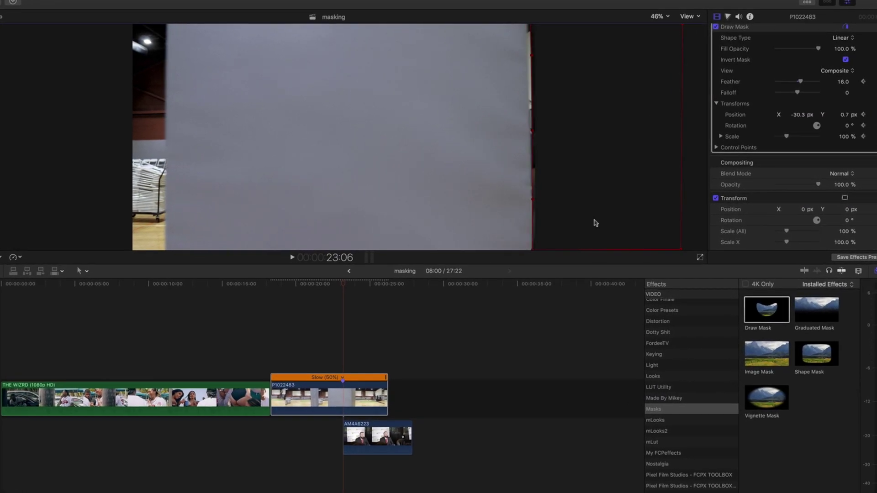
key("Right")
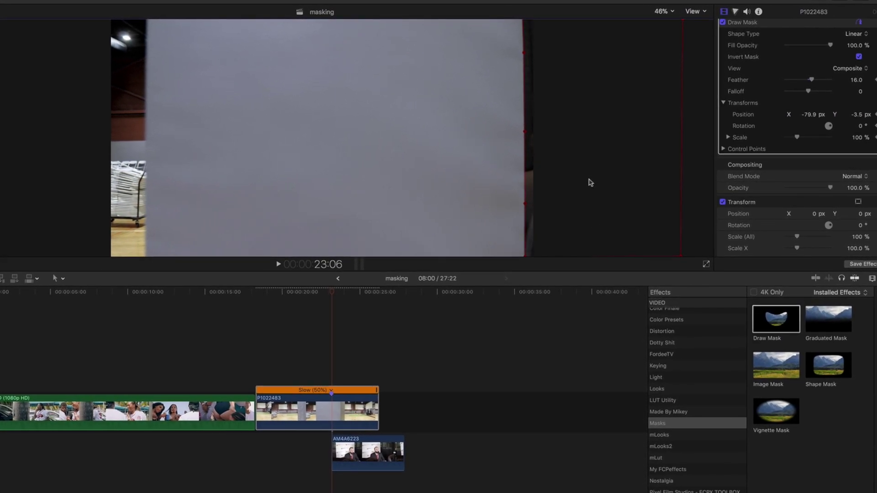
key("Right")
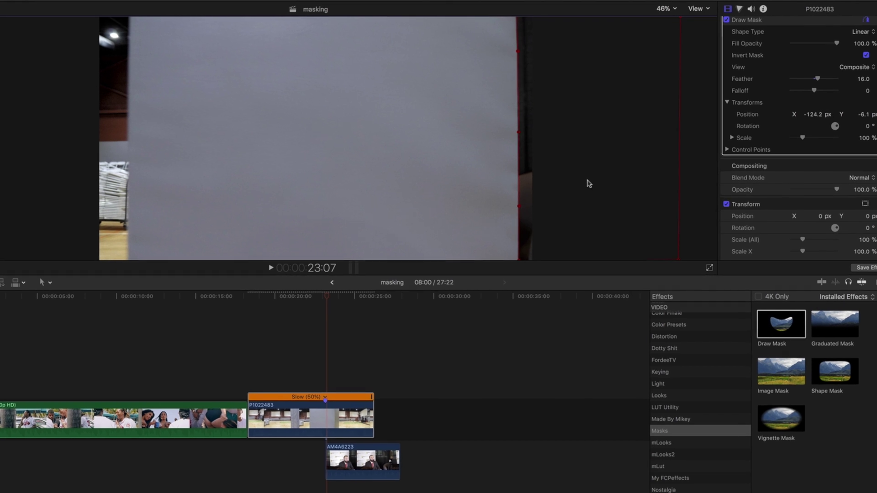
key("Right")
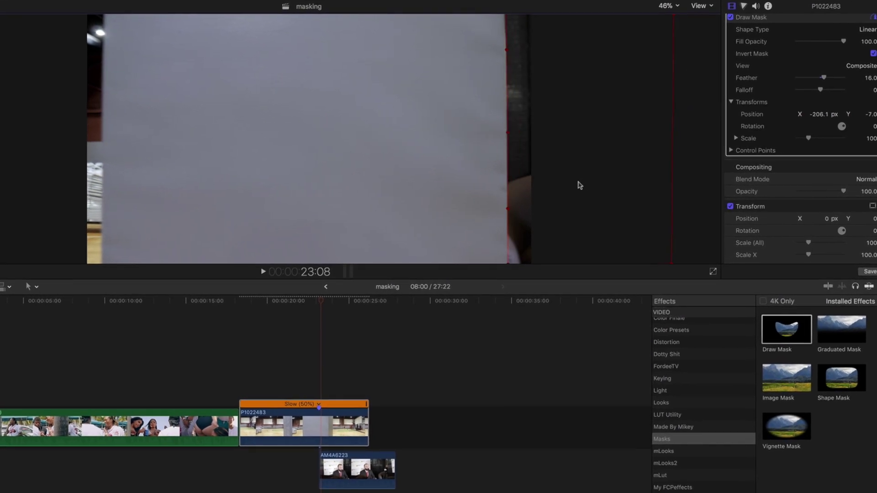
key("Right")
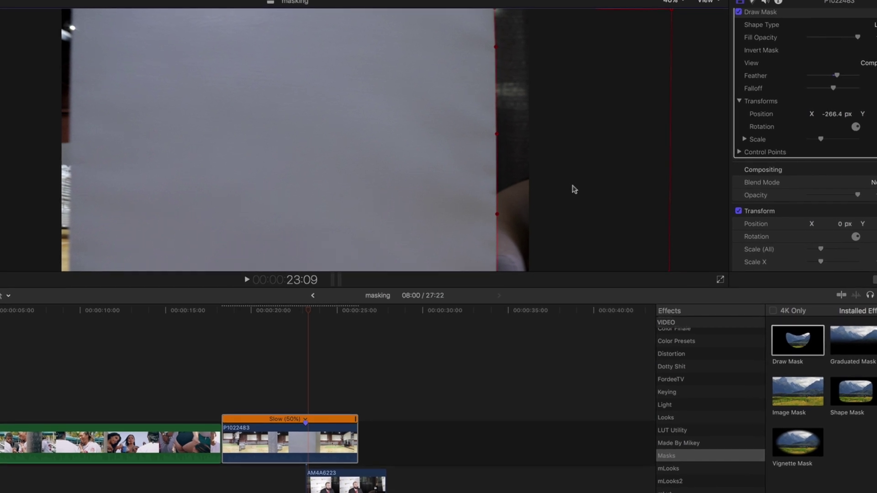
key("Right")
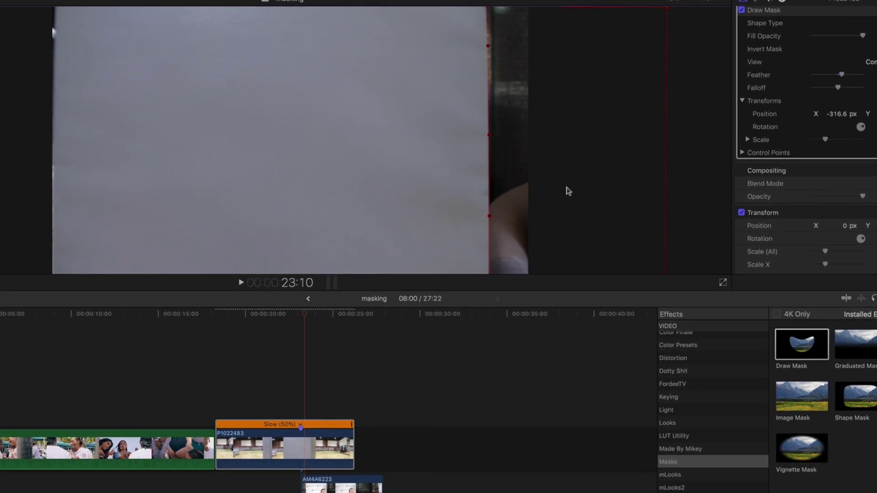
key("Right")
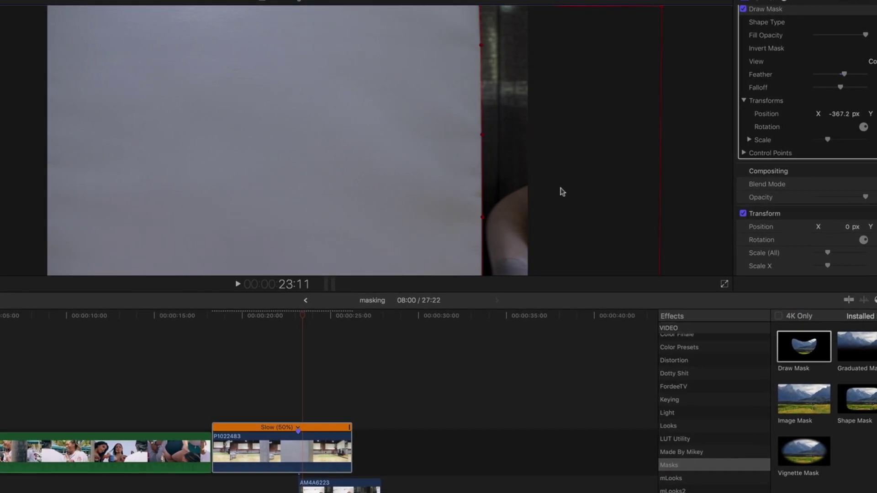
key("Right")
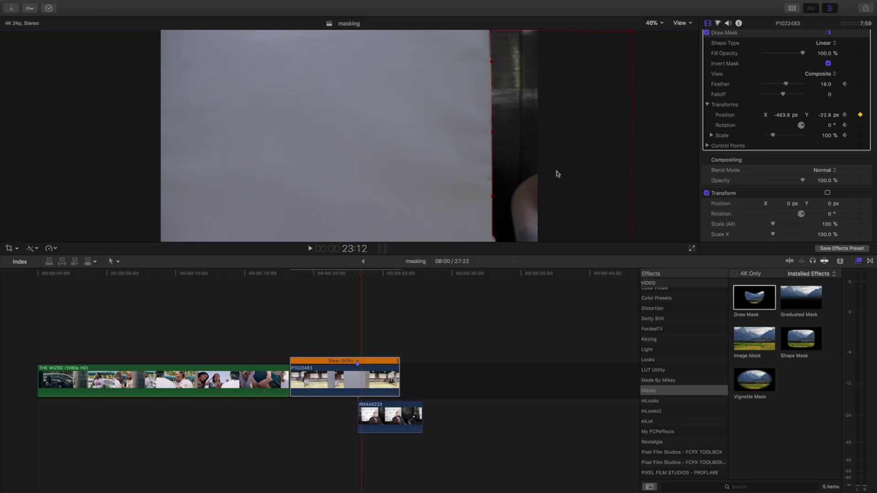
left_click_drag(558, 172, 546, 172)
key("Right")
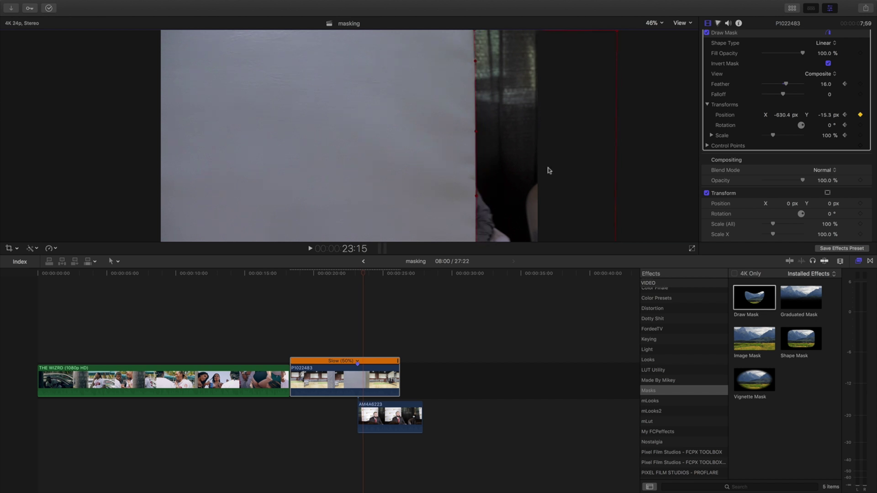
key("Right")
key("Right")
key("Right")
key("Right")
key("Right")
key("Right")
key("Right")
key("Right")
key("Right")
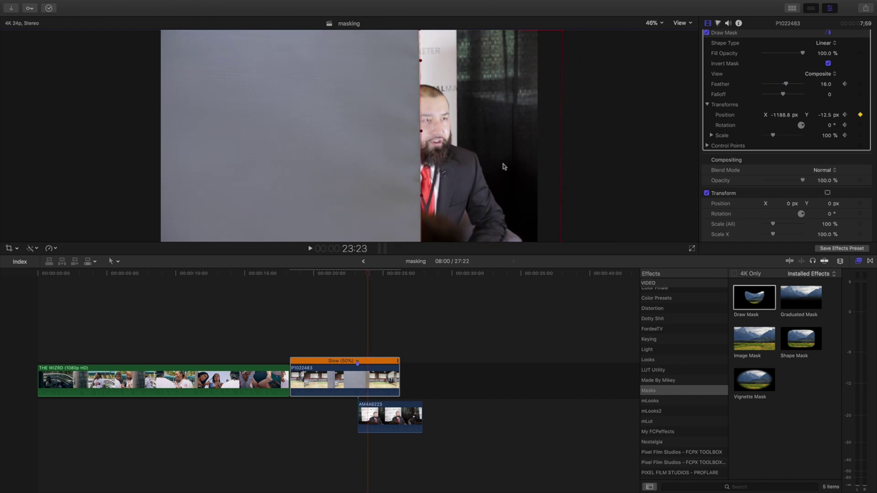
- Push the mask's top-right and bottom-right points further to the right
key("Right")
key("Right")
key("Right")
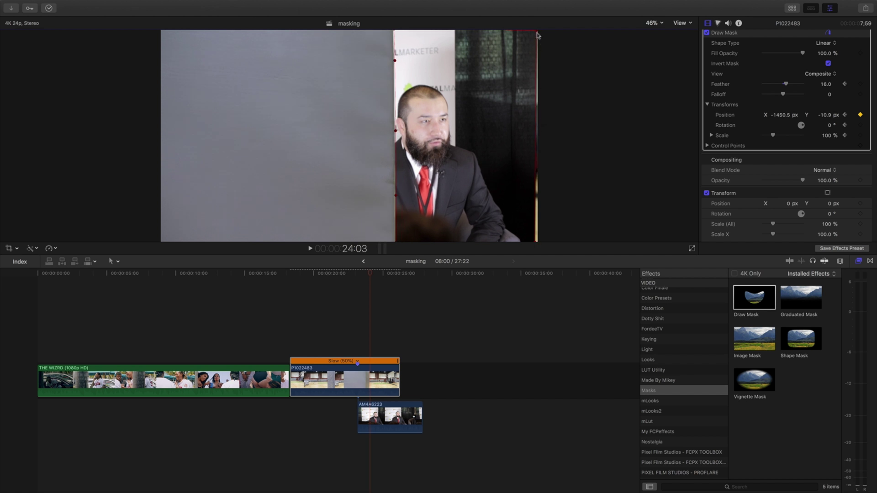
left_click_drag(537, 31, 542, 31)
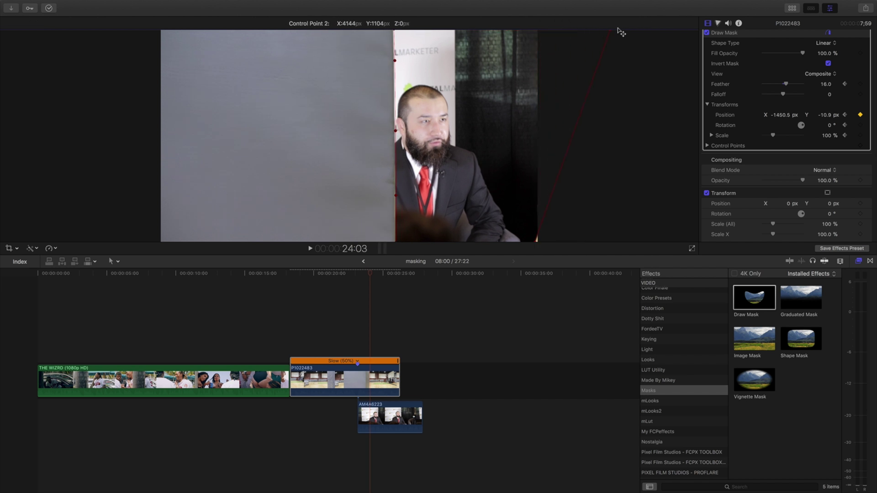
left_click_drag(652, 33, 652, 33)
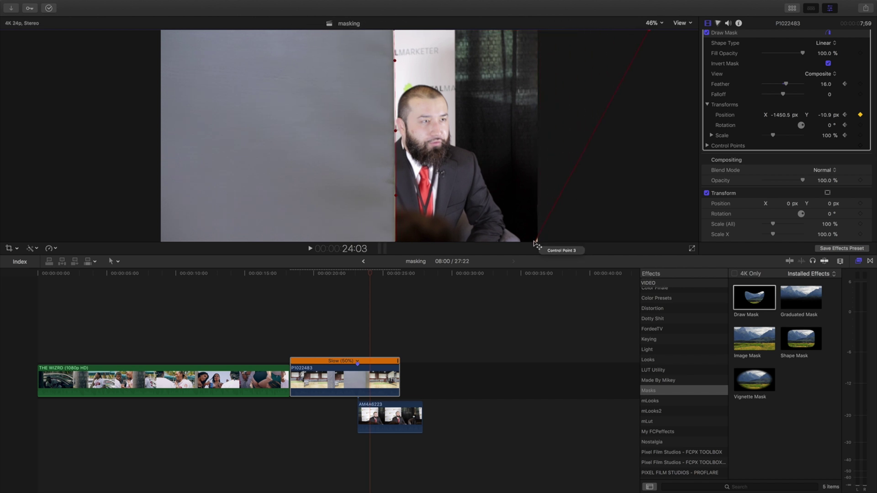
left_click_drag(534, 240, 556, 241)
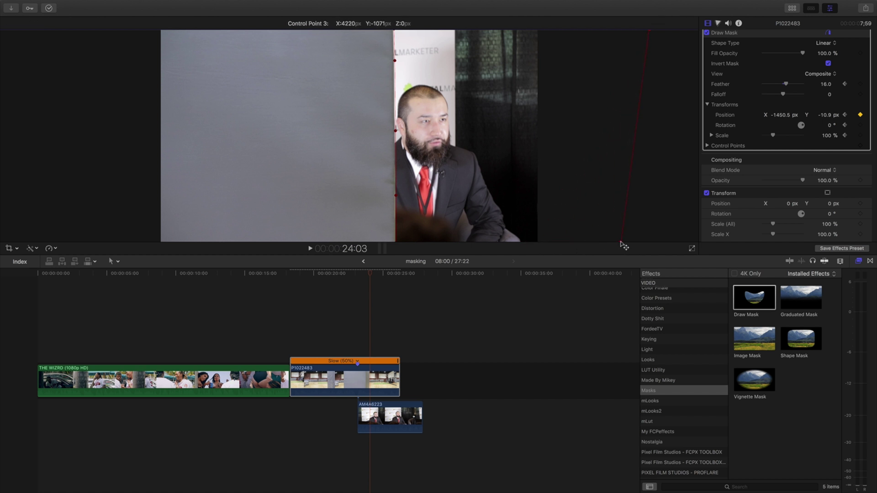
left_click_drag(660, 248, 657, 247)
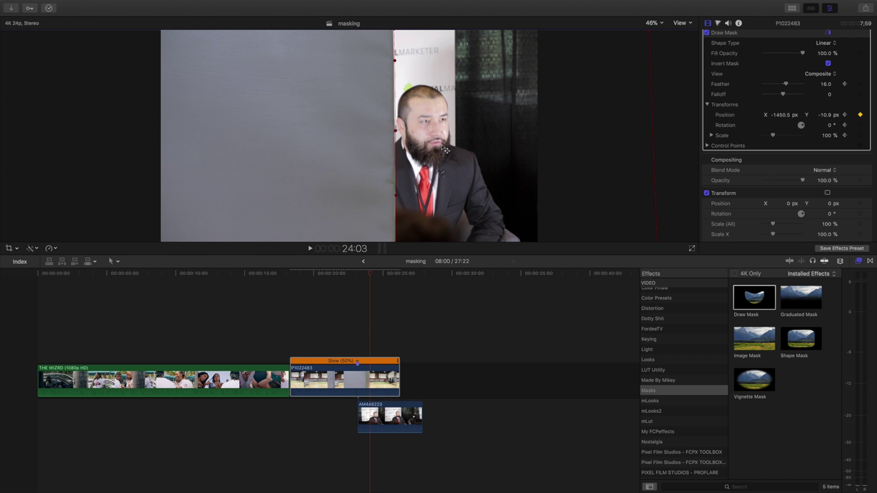
- Keep tracking the pillar, moving the mask to X -3162.8 px at 25:00, then play the wipe
key("Right")
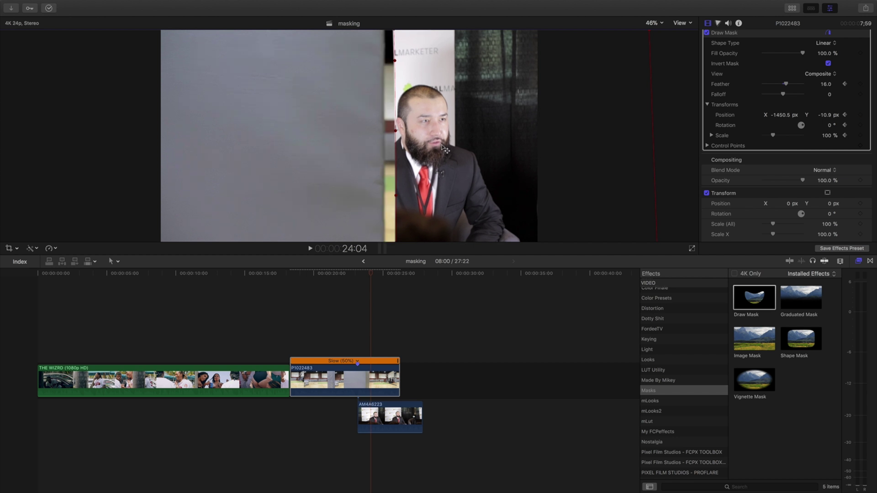
left_click_drag(461, 145, 442, 147)
key("Right")
key("Right")
key("Right")
key("Right")
key("Right")
key("Right")
key("Right")
key("Right")
key("Right")
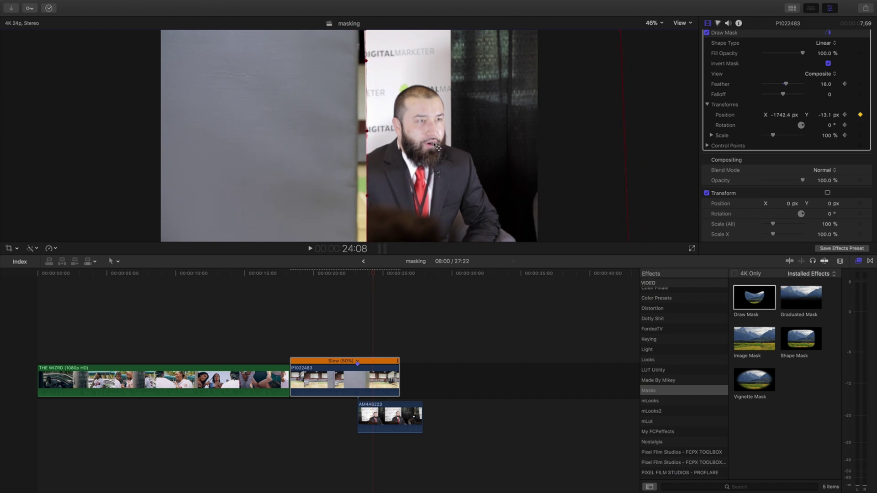
key("Right")
key("Right")
key("Right")
key("Right")
key("Right")
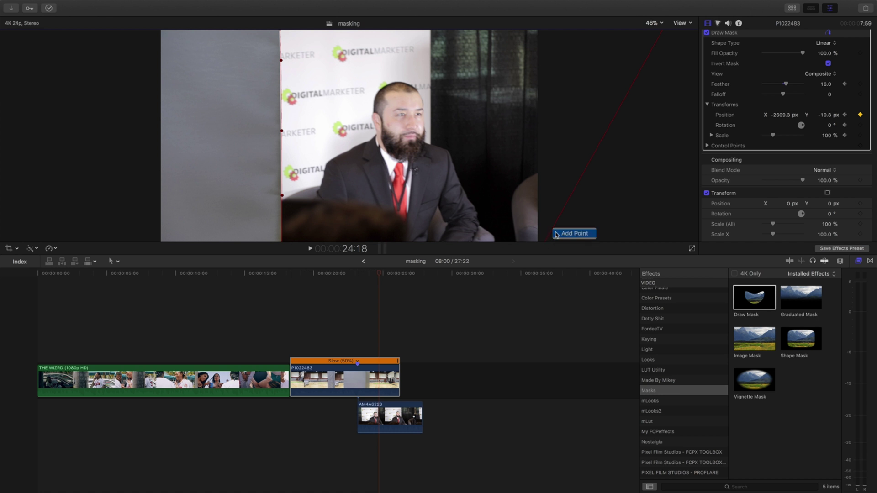
left_click_drag(552, 230, 616, 241)
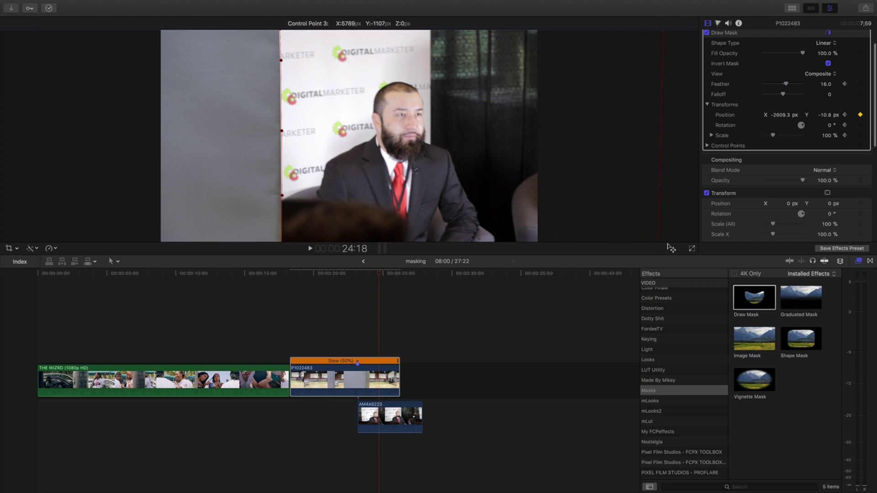
left_click_drag(679, 248, 684, 245)
key("Right")
key("Right")
key("Right")
key("Right")
key("Right")
key("Right")
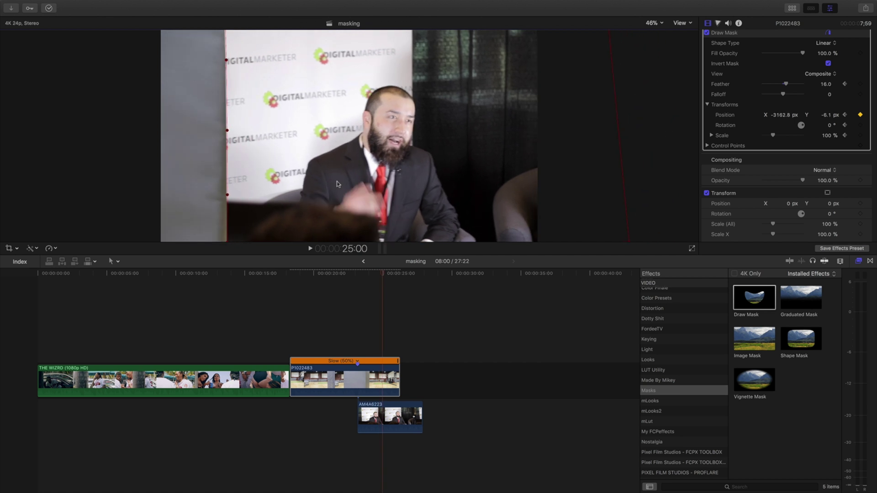
key("space")
left_click(293, 314)
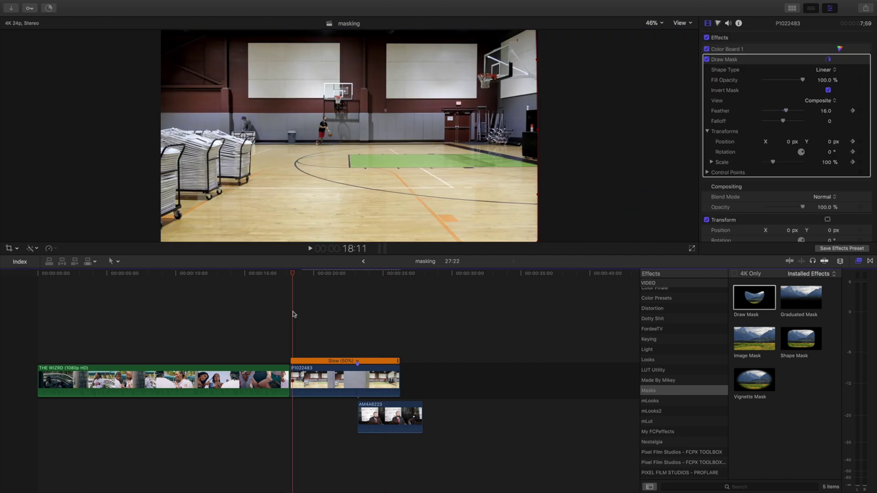
left_click(290, 274)
key("space")
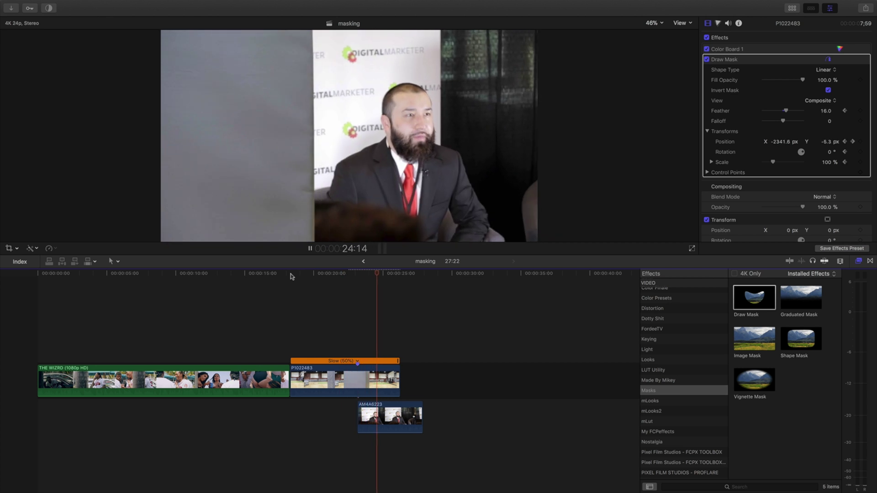
key("space")
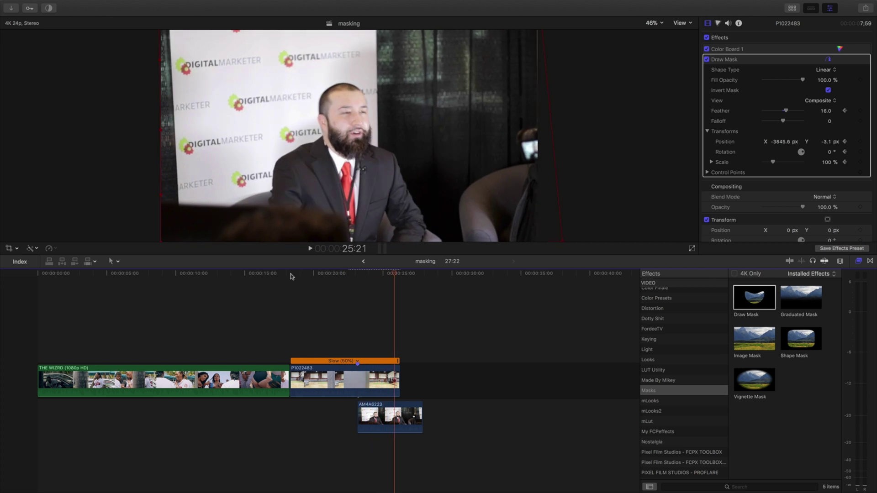